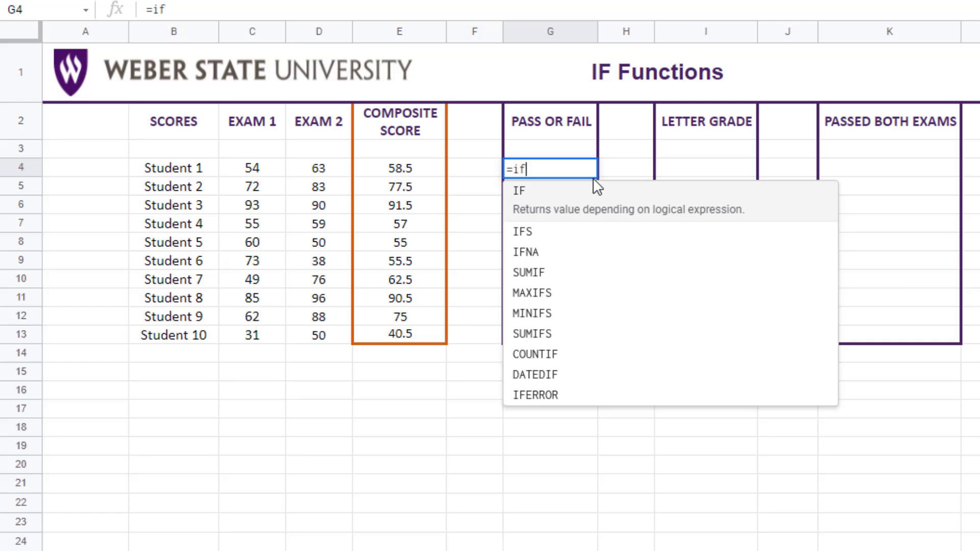
Start an IF formula in G4 that tests E4<60, with Fail as the true value and Pass as the false value
{"action": "left_click", "coordinate": [531, 209]}
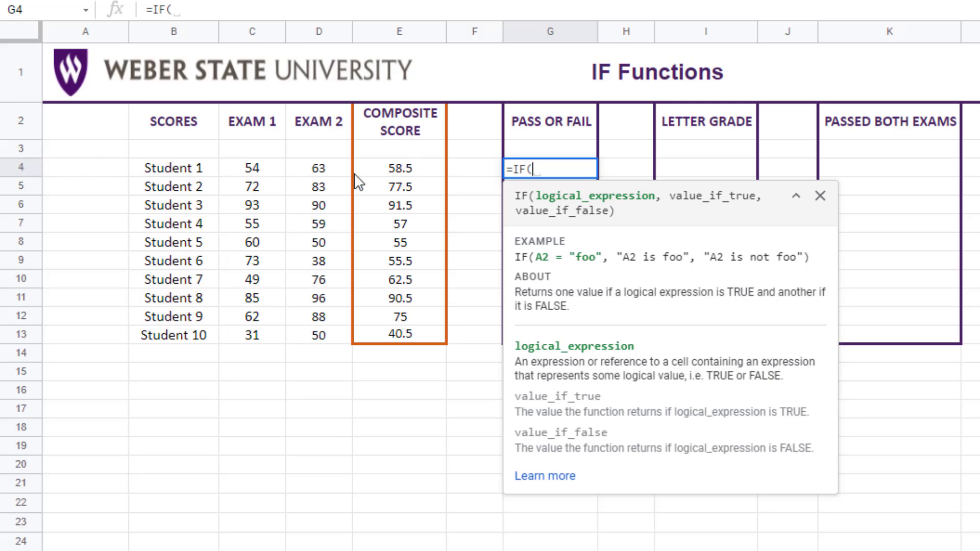
{"action": "left_click", "coordinate": [432, 174]}
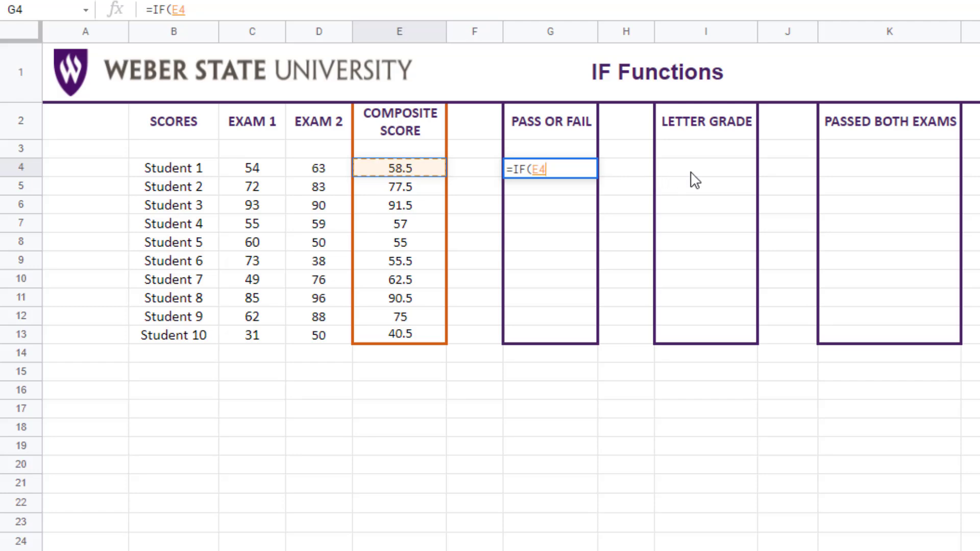
{"action": "type", "text": "<6"}
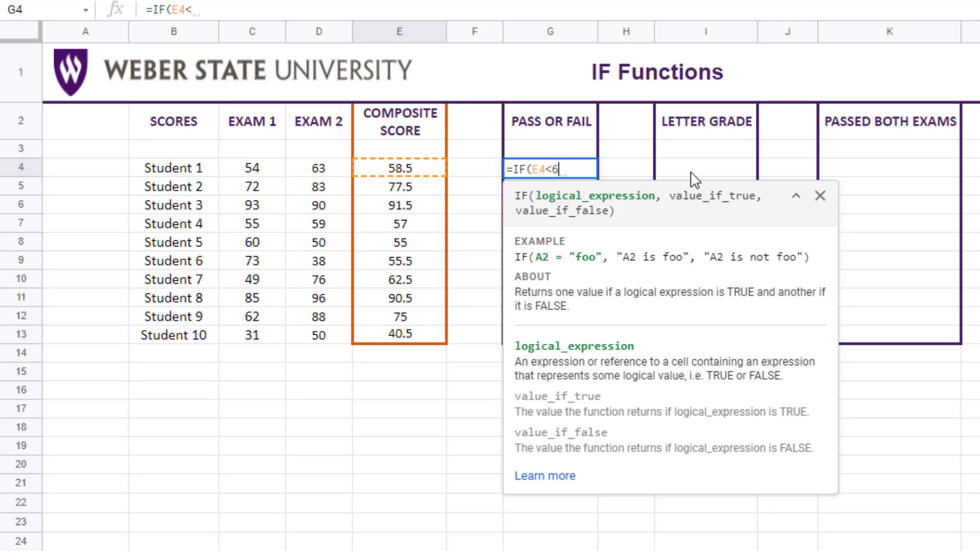
{"action": "type", "text": "0,"}
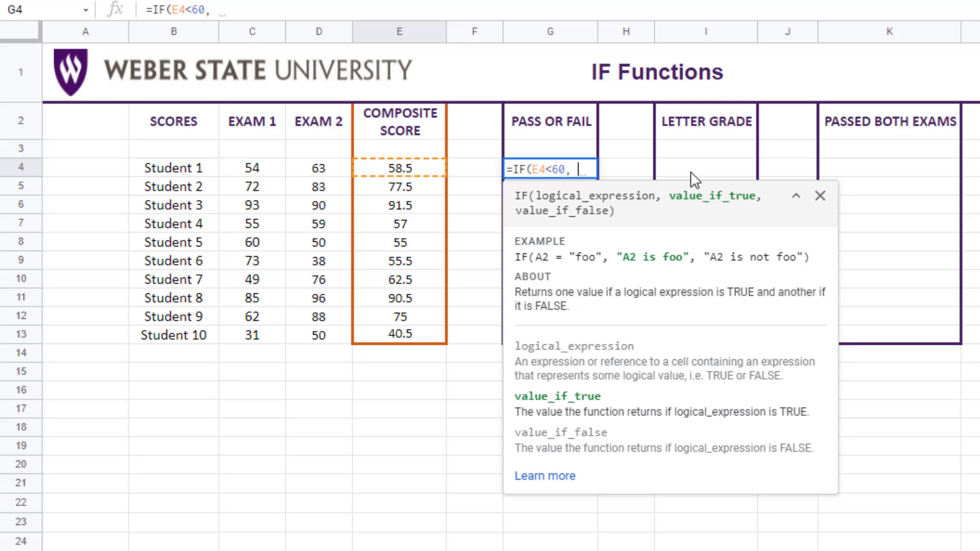
{"action": "type", "text": "Fai"}
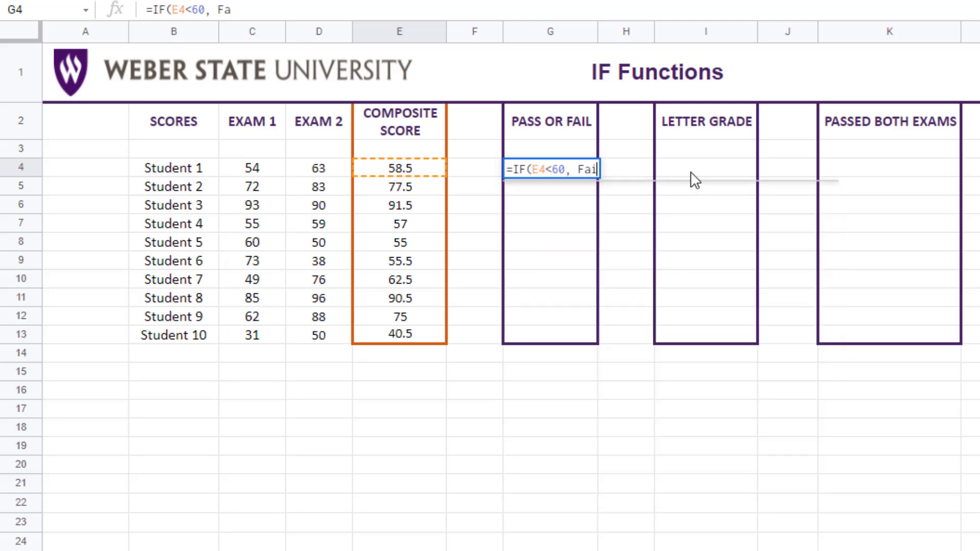
{"action": "type", "text": "l, "}
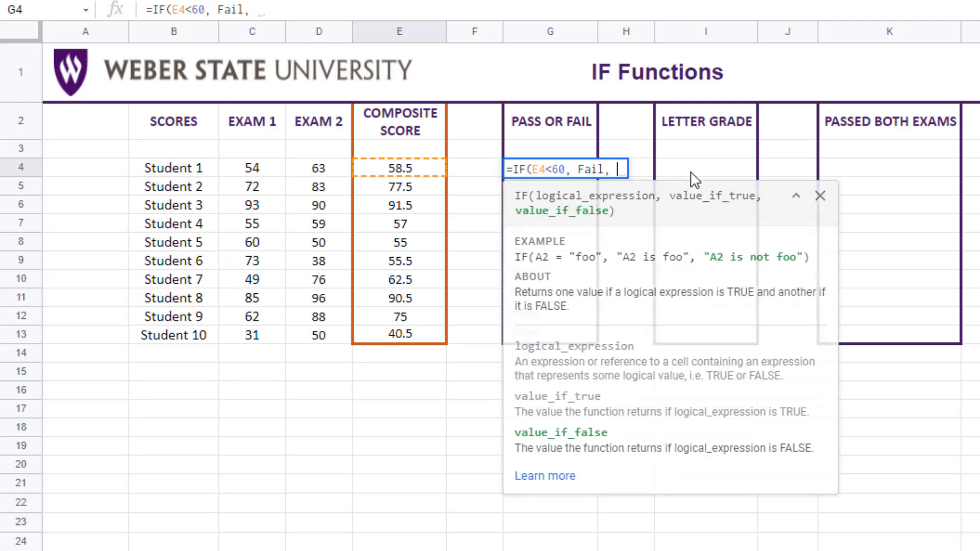
{"action": "type", "text": "Pass"}
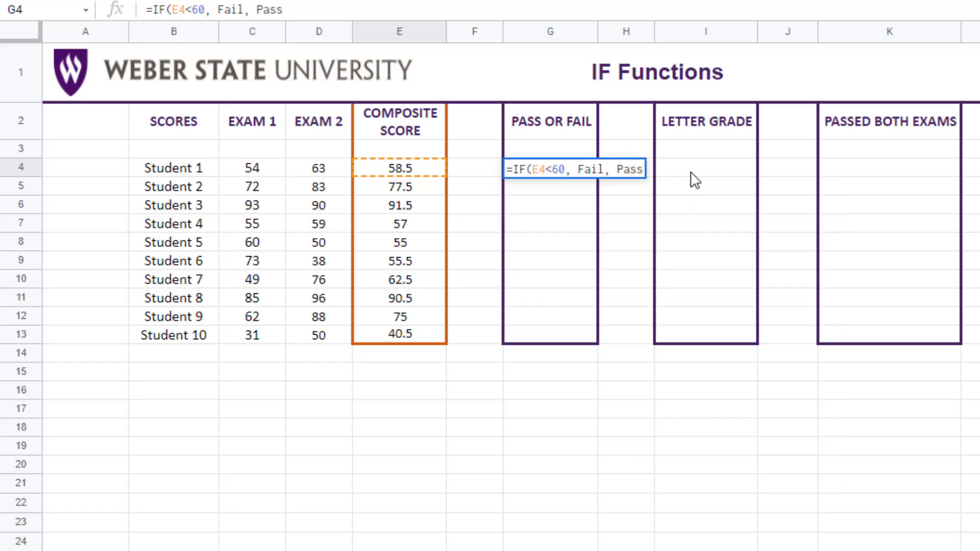
Enclose the value Fail in double quotation marks within the G4 formula
{"action": "left_click", "coordinate": [578, 169]}
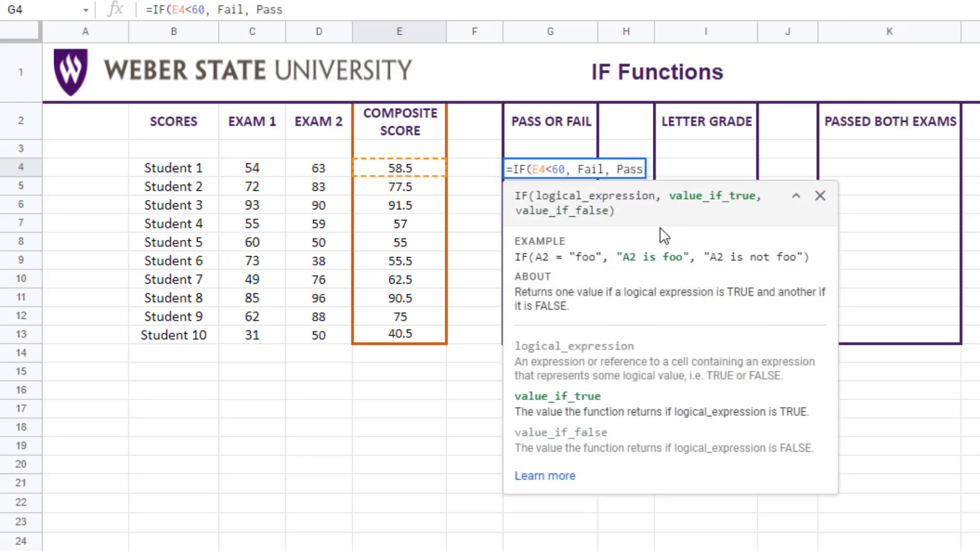
{"action": "type", "text": "\""}
{"action": "key", "text": "Right"}
{"action": "key", "text": "Right"}
{"action": "key", "text": "Right"}
{"action": "key", "text": "Right"}
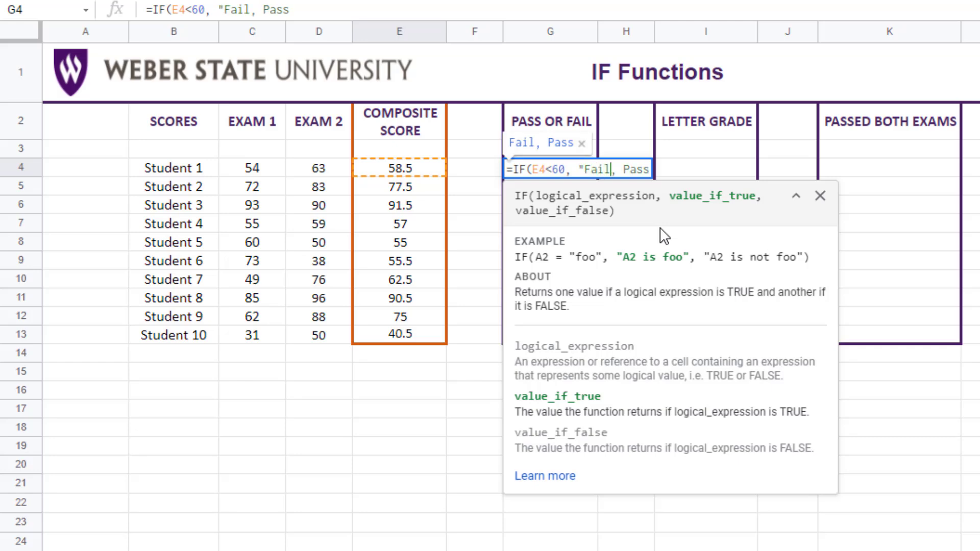
{"action": "type", "text": "\""}
Enclose Pass in double quotation marks, close the parenthesis and commit the G4 formula
{"action": "key", "text": "Right"}
{"action": "key", "text": "Right"}
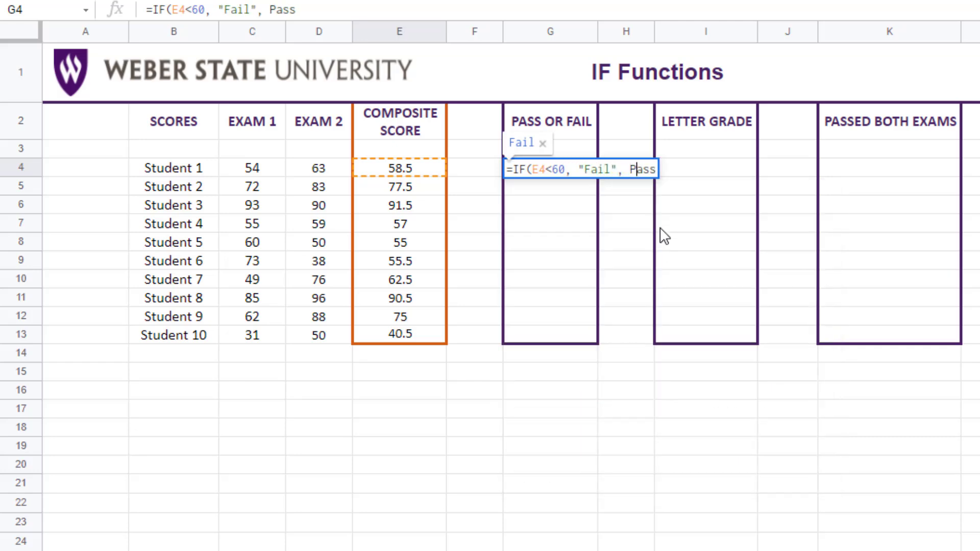
{"action": "type", "text": "\""}
{"action": "key", "text": "Right"}
{"action": "key", "text": "Right"}
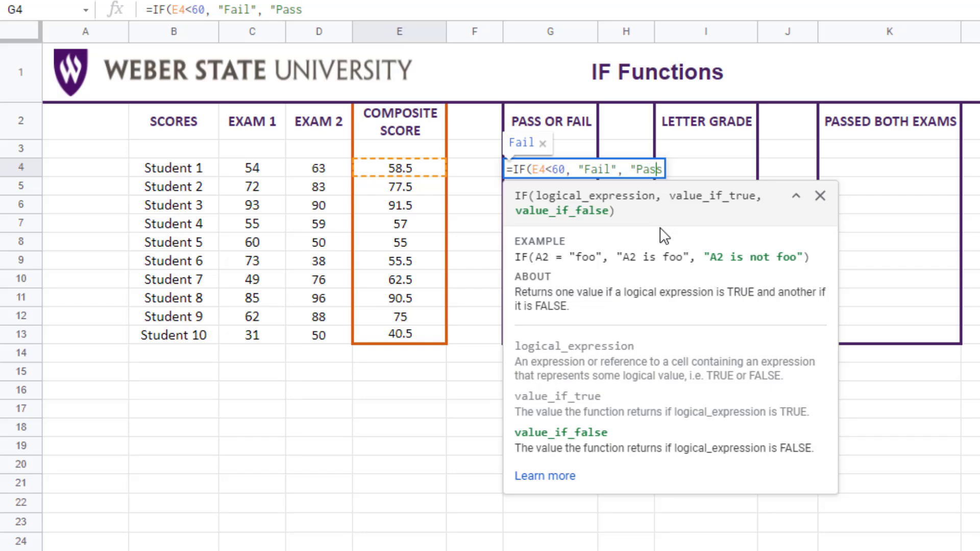
{"action": "key", "text": "Right"}
{"action": "type", "text": "\""}
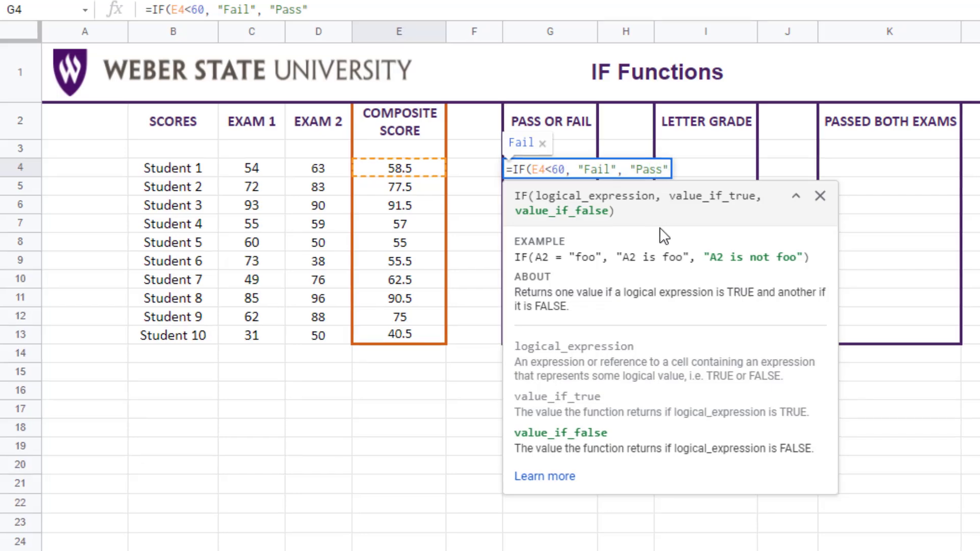
{"action": "type", "text": ")"}
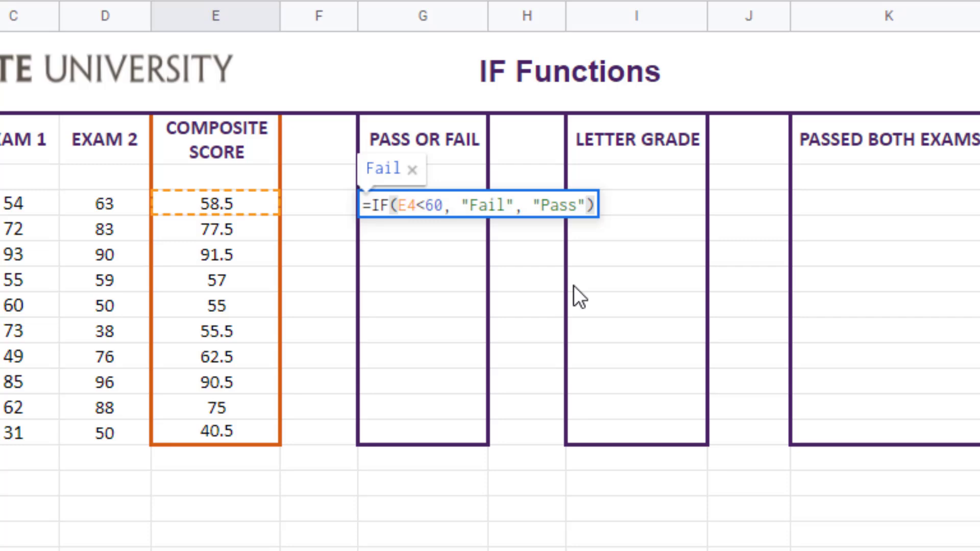
{"action": "key", "text": "Return"}
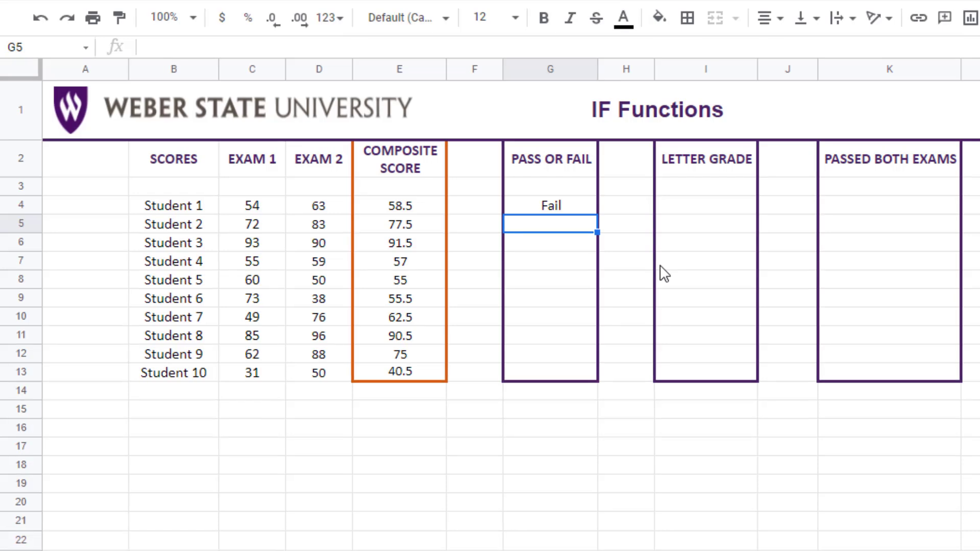
Fill the G4 pass-or-fail formula down through G13 for all ten students
{"action": "left_click", "coordinate": [583, 209]}
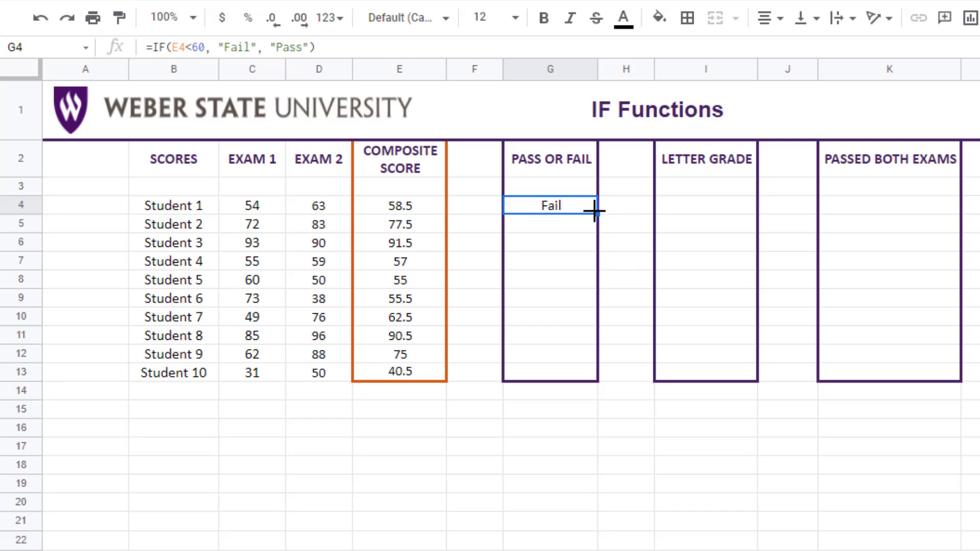
{"action": "left_click_drag", "start_coordinate": [597, 215], "coordinate": [598, 377]}
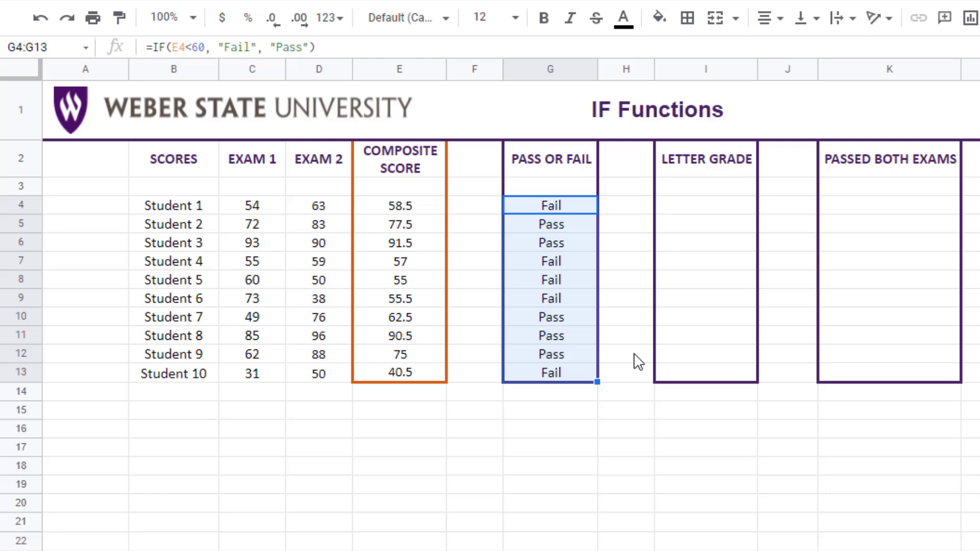
{"action": "left_click", "coordinate": [634, 354]}
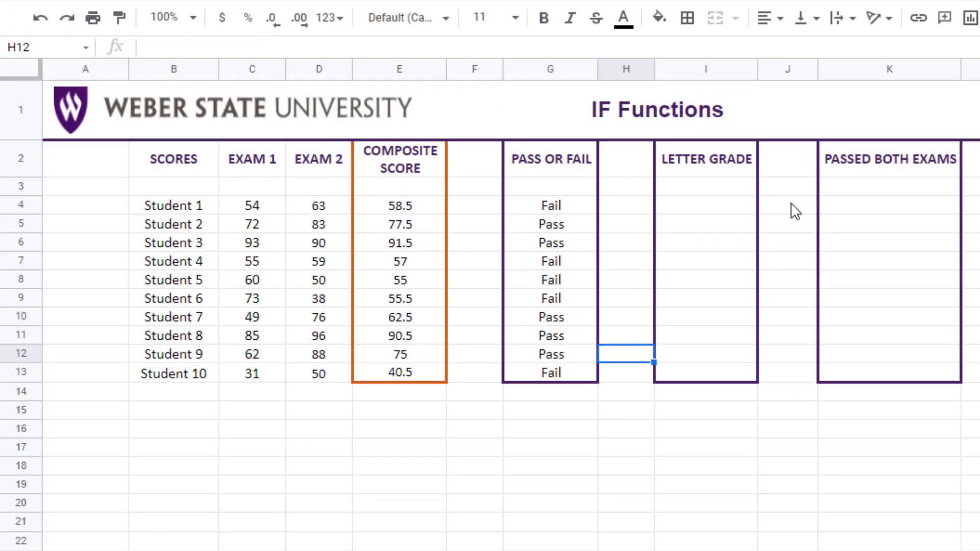
Start a letter grade IF formula in I4 that returns "F" when E4<60
{"action": "left_click", "coordinate": [720, 210]}
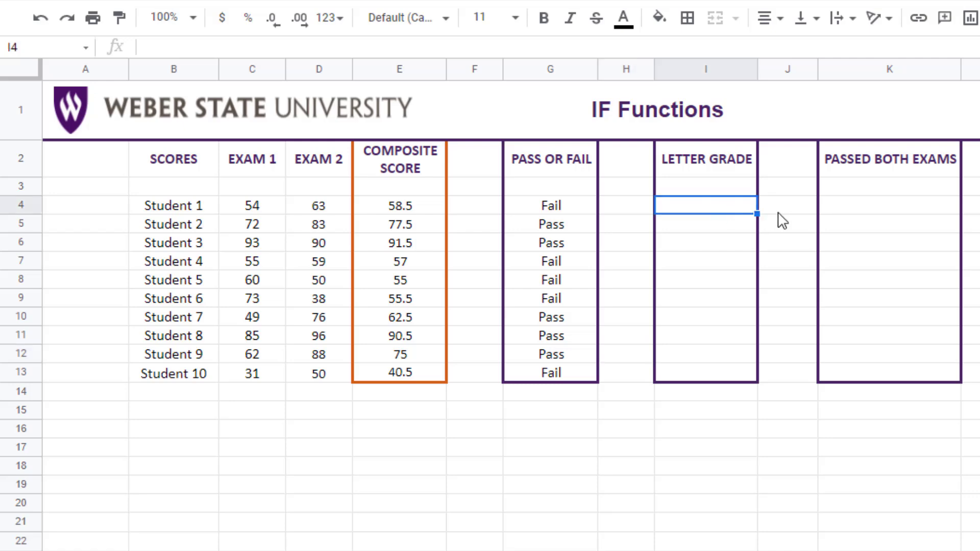
{"action": "left_click", "coordinate": [808, 209]}
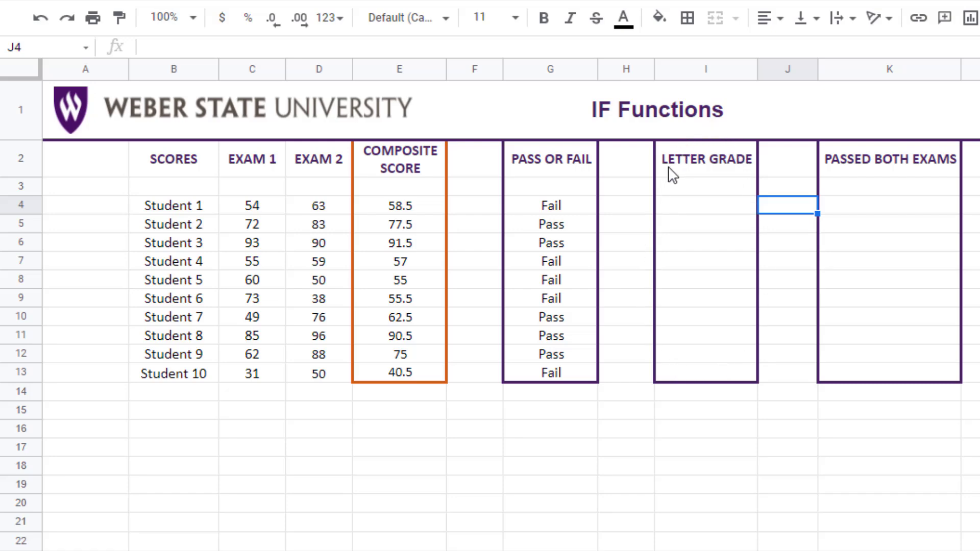
{"action": "left_click", "coordinate": [649, 210]}
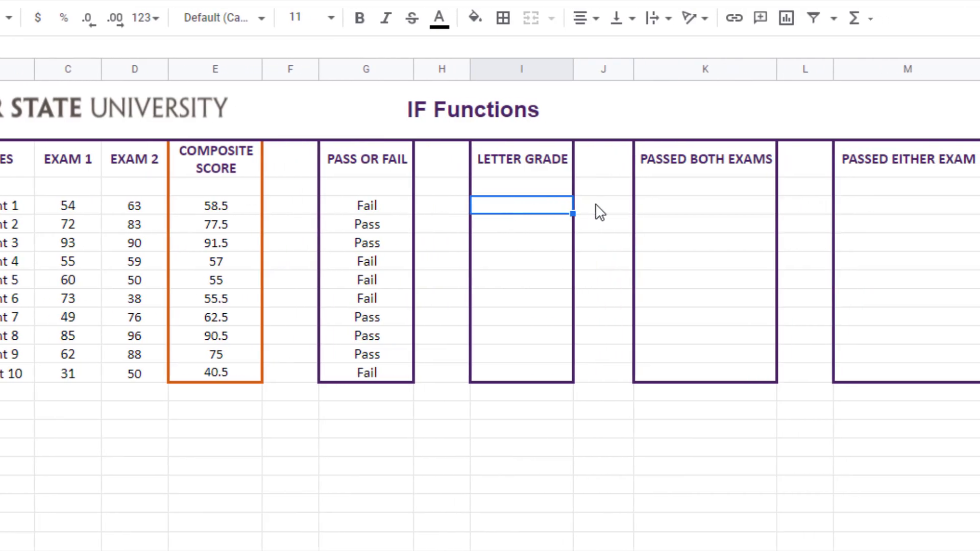
{"action": "type", "text": "=IF("}
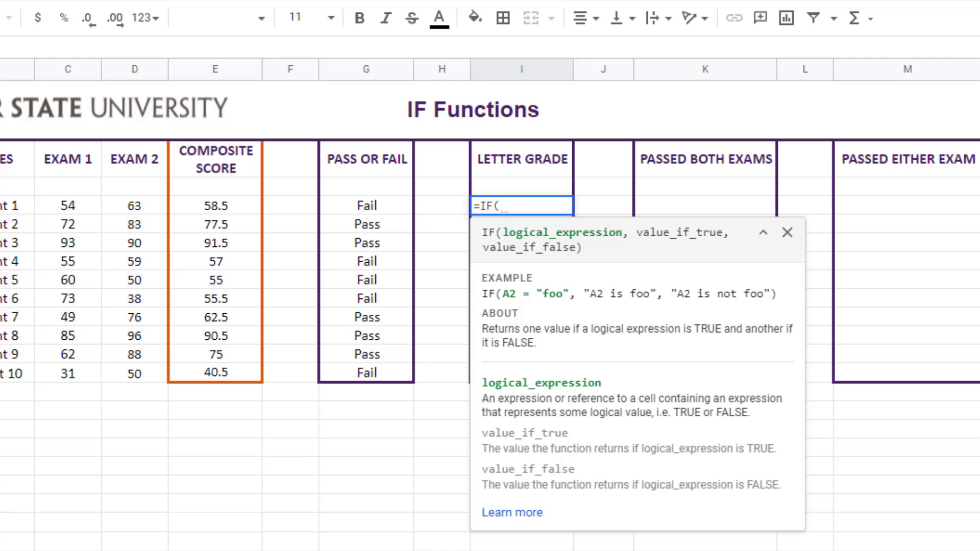
{"action": "left_click", "coordinate": [239, 209]}
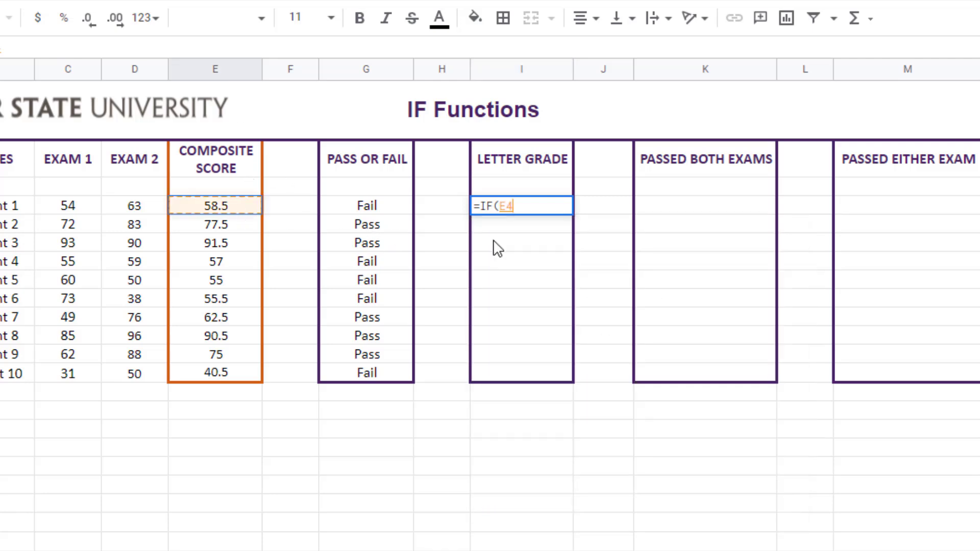
{"action": "type", "text": "<60"}
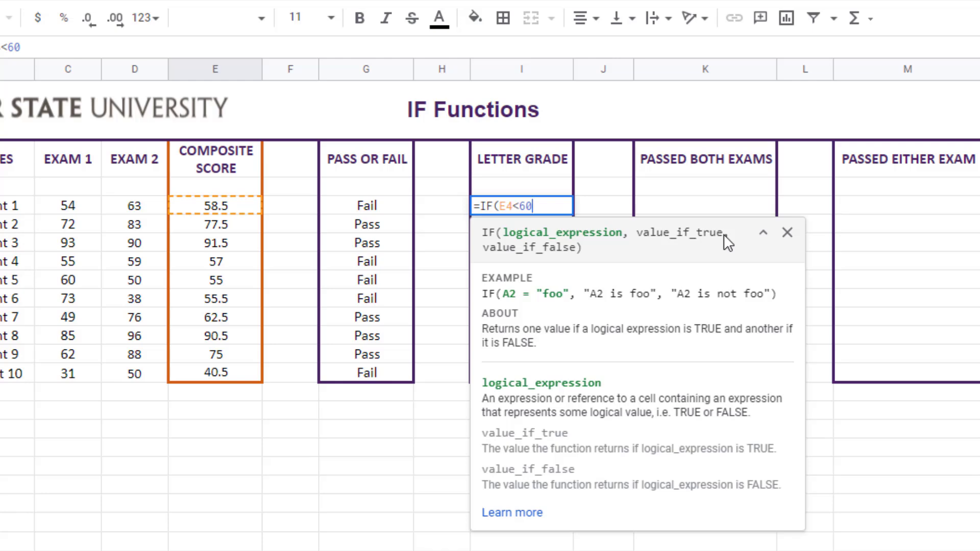
{"action": "type", "text": ", "}
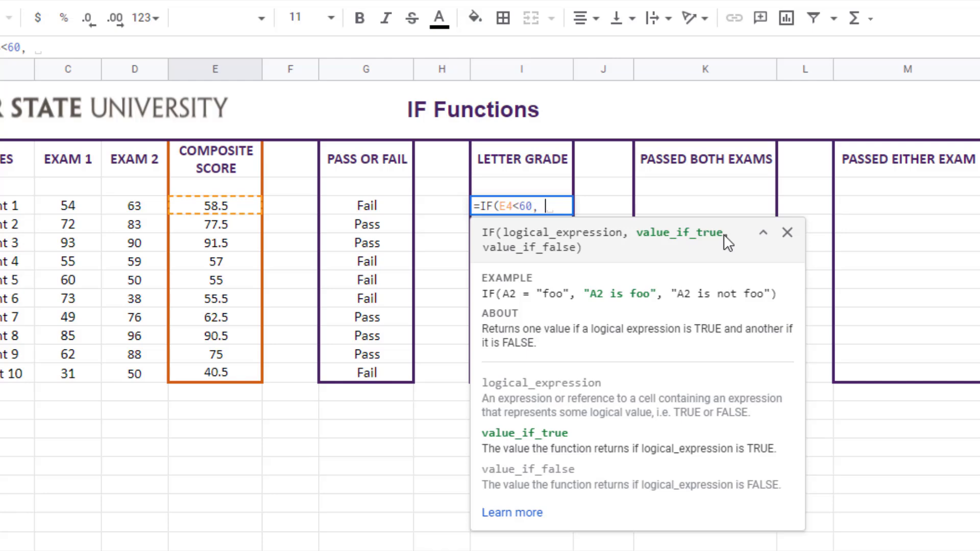
{"action": "type", "text": " \"F"}
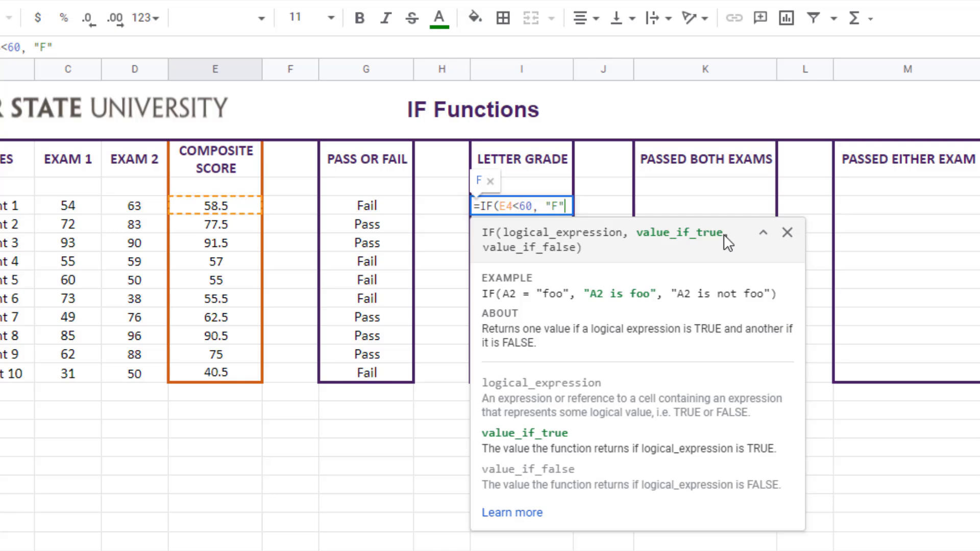
{"action": "type", "text": ", "}
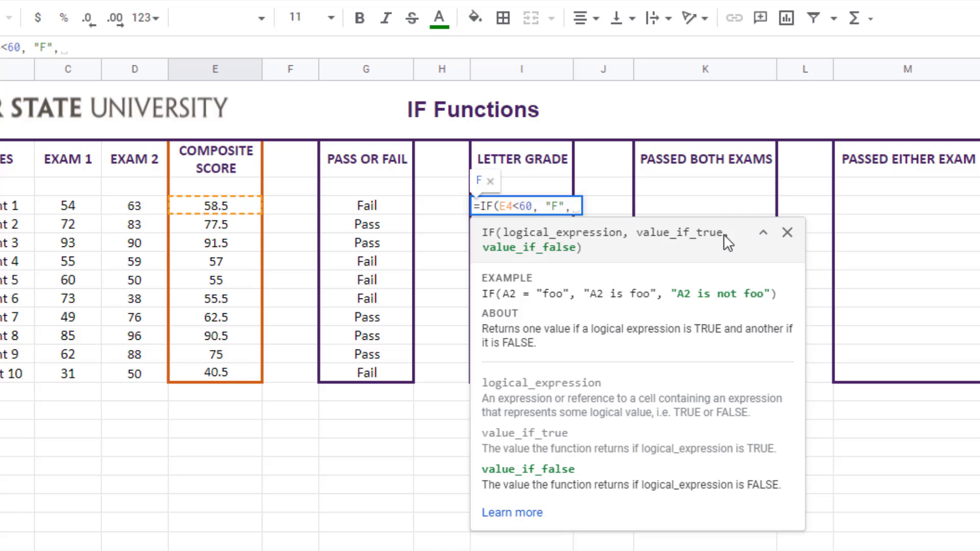
Nest a second IF as the false value in the I4 formula, returning "D" when E4<70
{"action": "type", "text": "IF("}
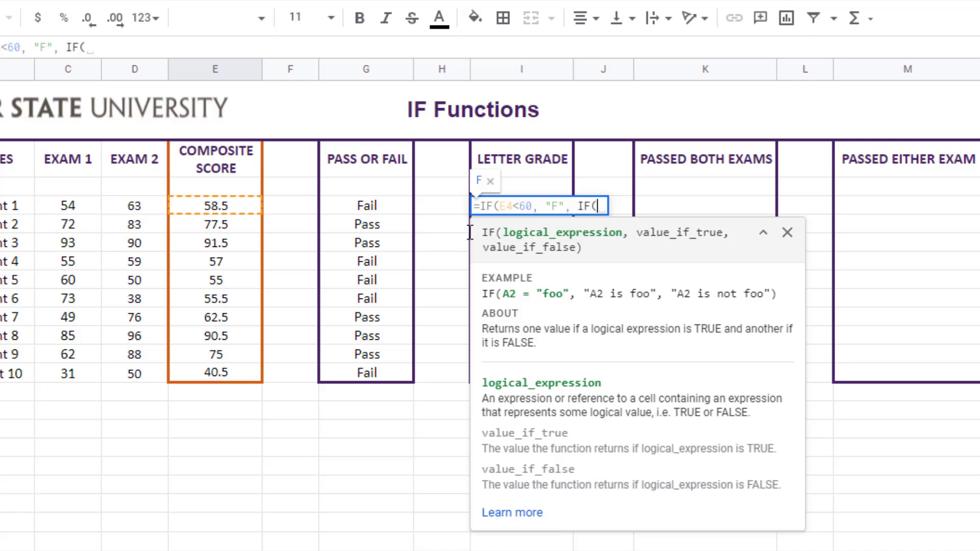
{"action": "left_click", "coordinate": [245, 207]}
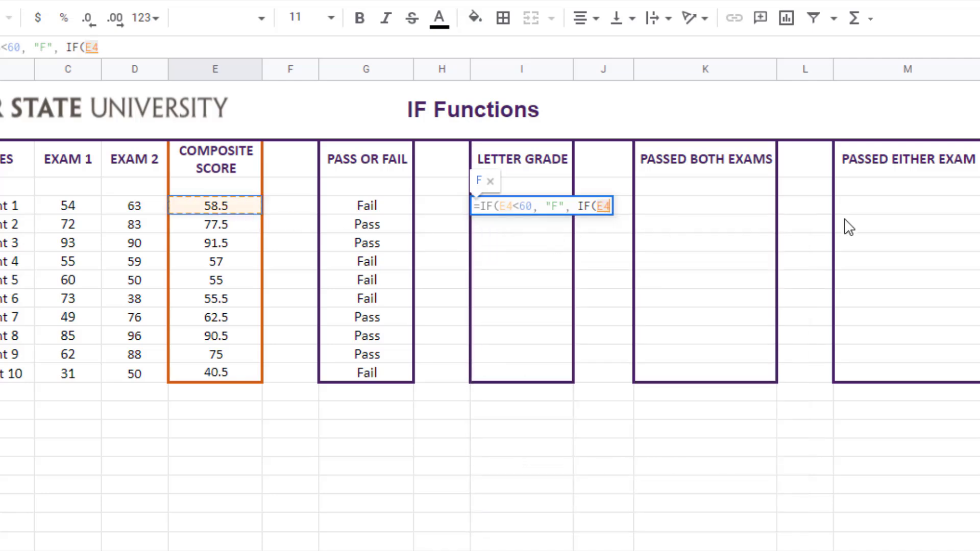
{"action": "type", "text": "<70"}
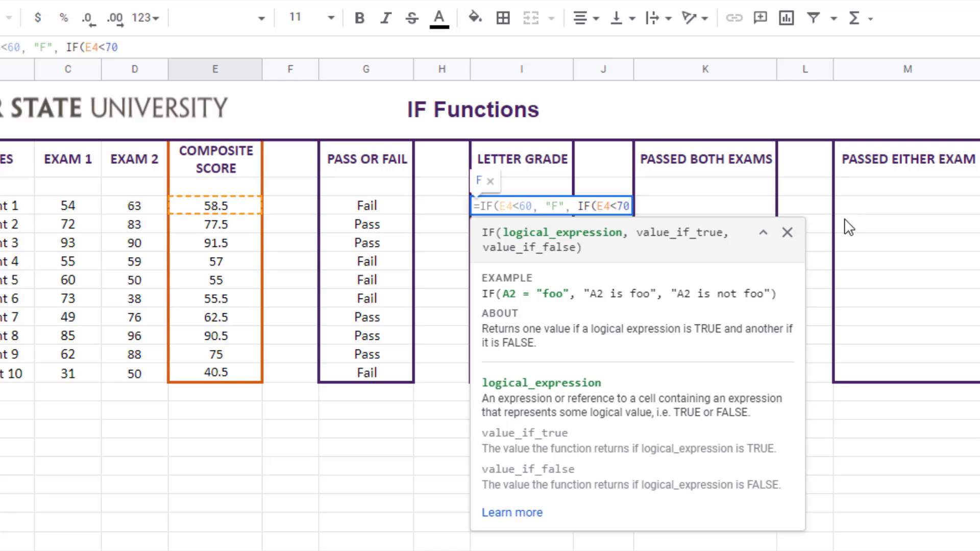
{"action": "type", "text": ","}
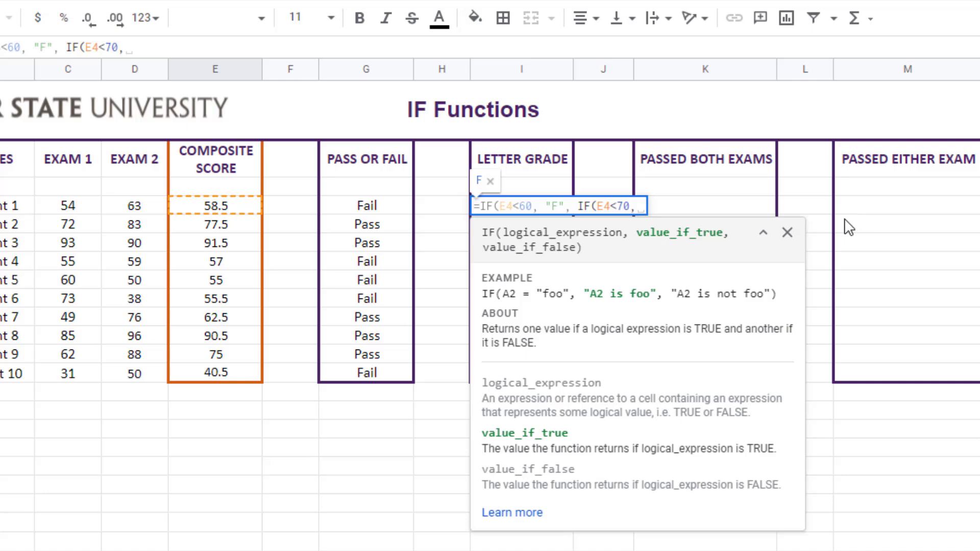
{"action": "type", "text": "\"D\""}
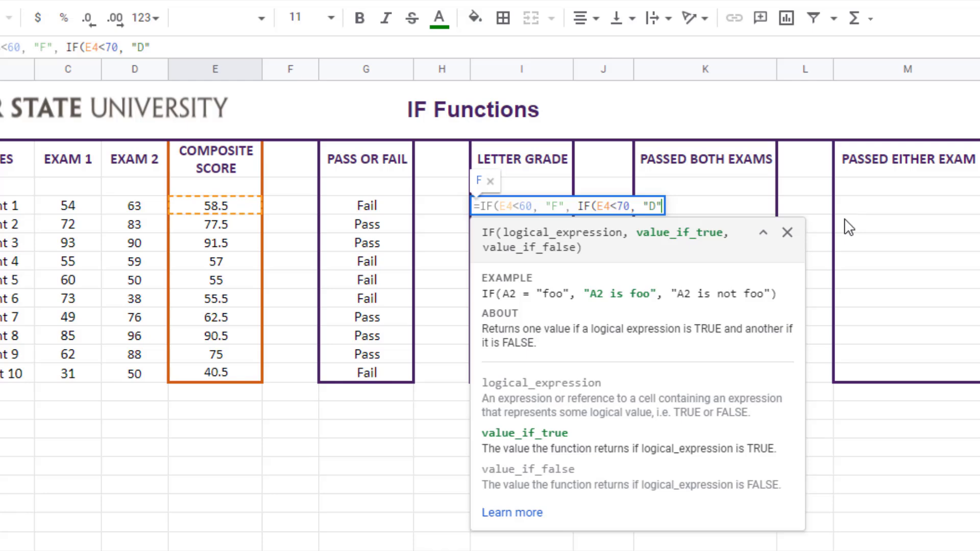
Nest two more IFs as false values in the I4 formula, returning "C" when E4<80 and "B" when E4<90
{"action": "type", "text": ", IF("}
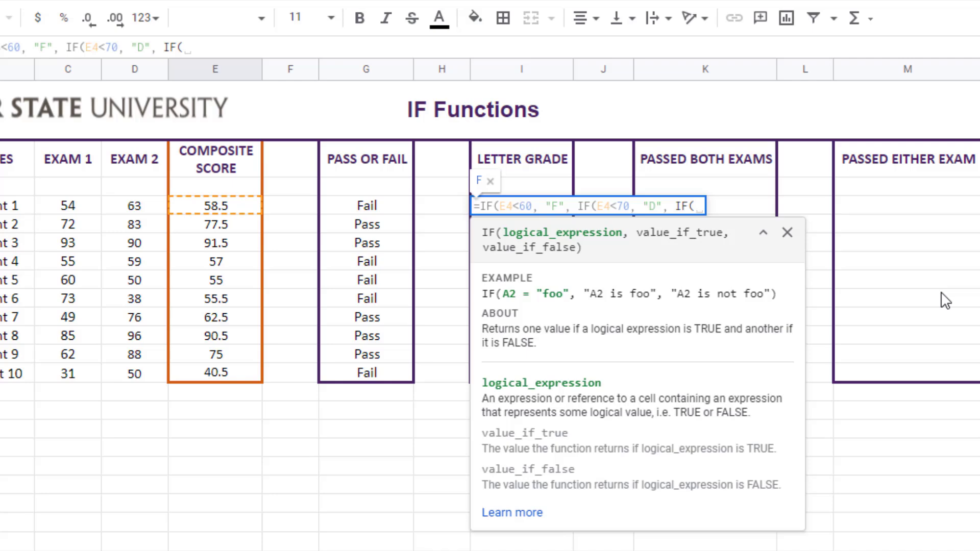
{"action": "type", "text": "E4<80"}
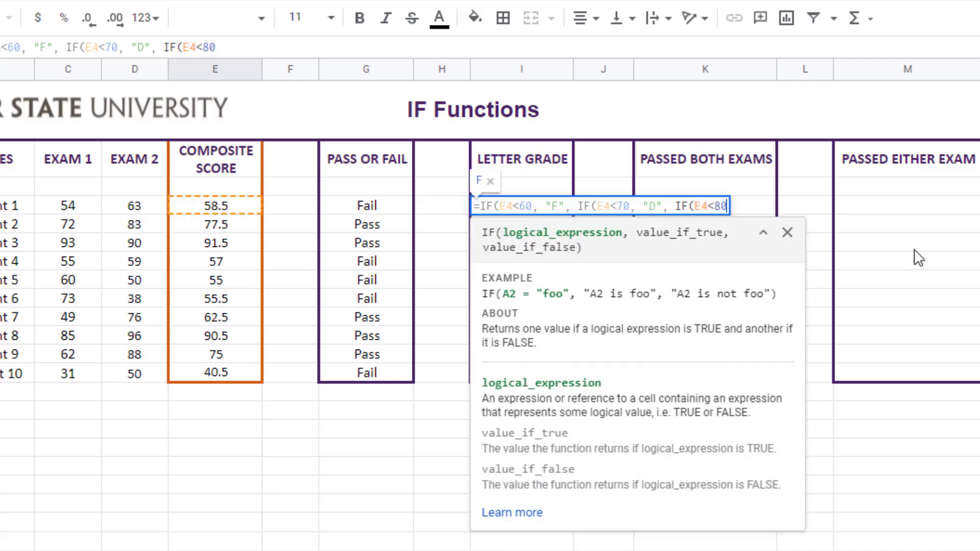
{"action": "type", "text": ", \"C\", "}
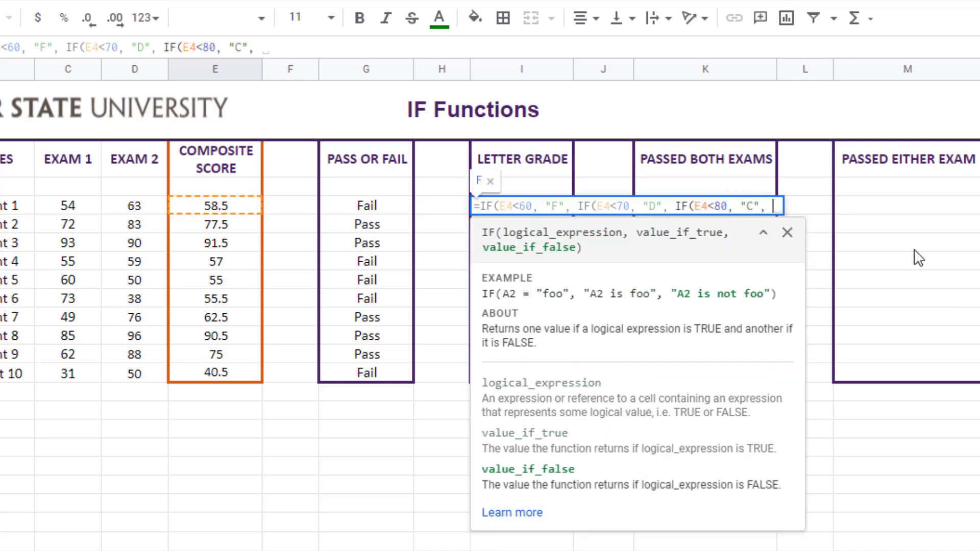
{"action": "type", "text": "IF(E4<"}
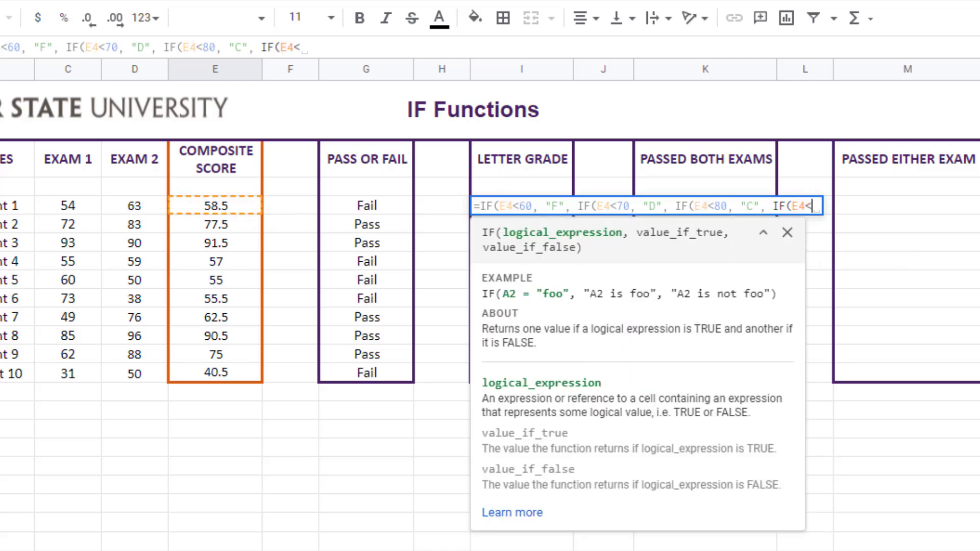
{"action": "type", "text": "90"}
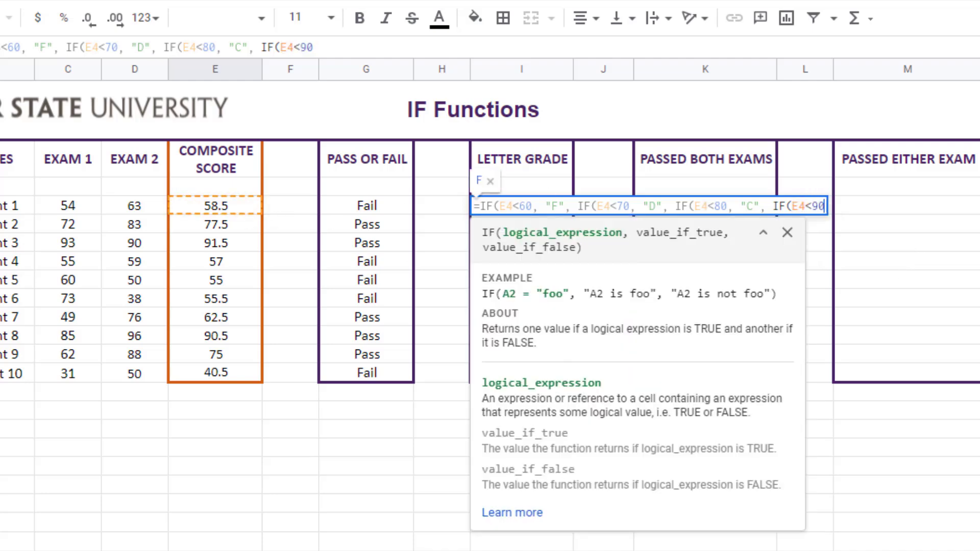
{"action": "type", "text": ", \"B\""}
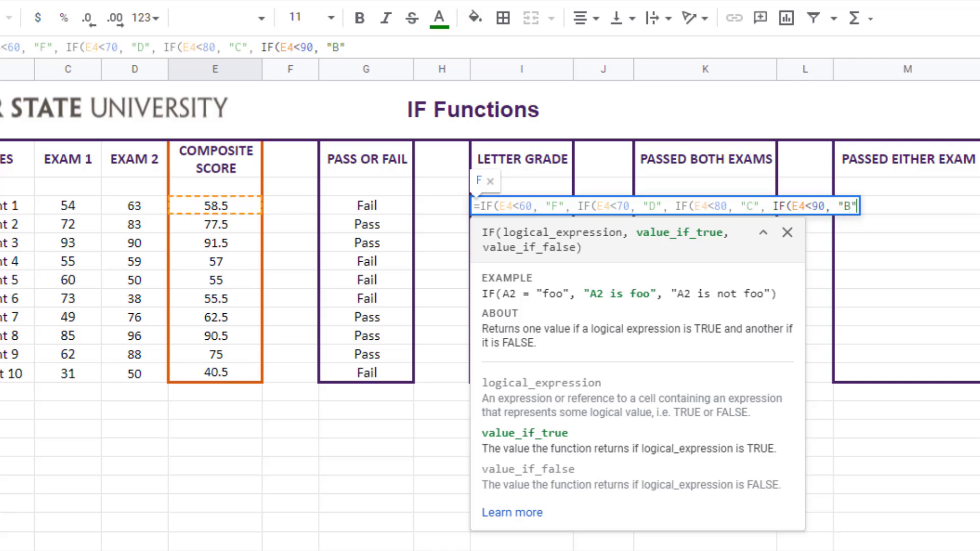
{"action": "type", "text": ", "}
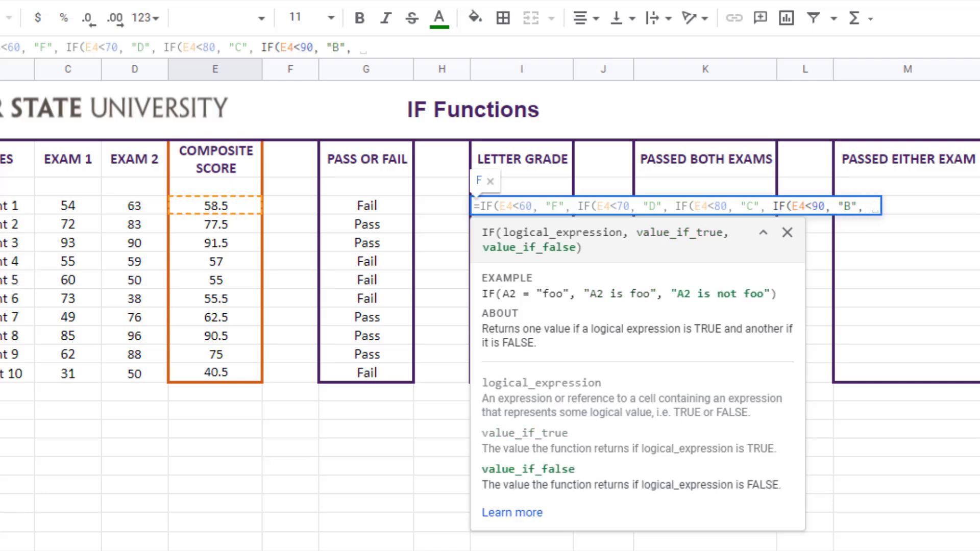
Set "A" as the final false value of the nested IF formula in I4 and commit the formula
{"action": "type", "text": "\"\""}
{"action": "key", "text": "Left"}
{"action": "type", "text": "A"}
{"action": "key", "text": "Return"}
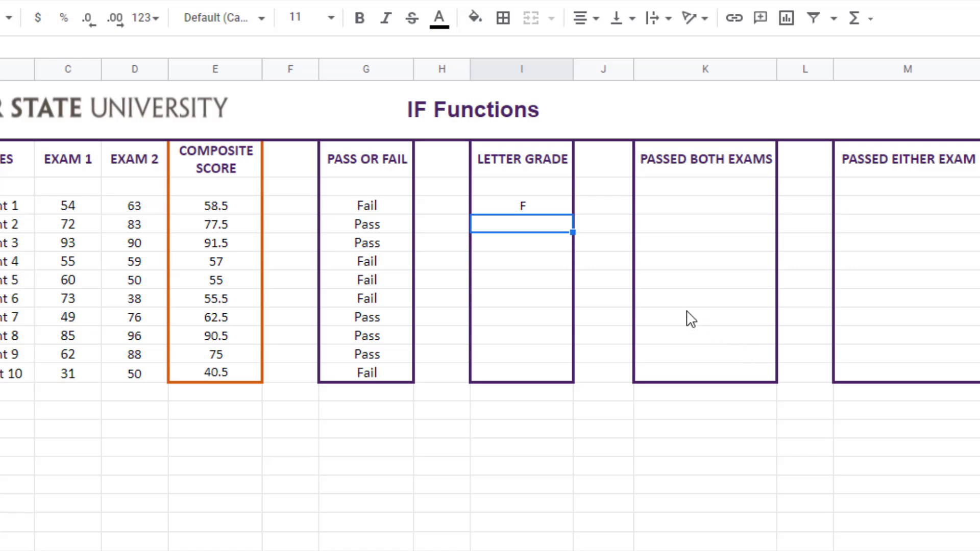
Fill the I4 letter grade formula down through I13 for all ten students
{"action": "left_click", "coordinate": [548, 208]}
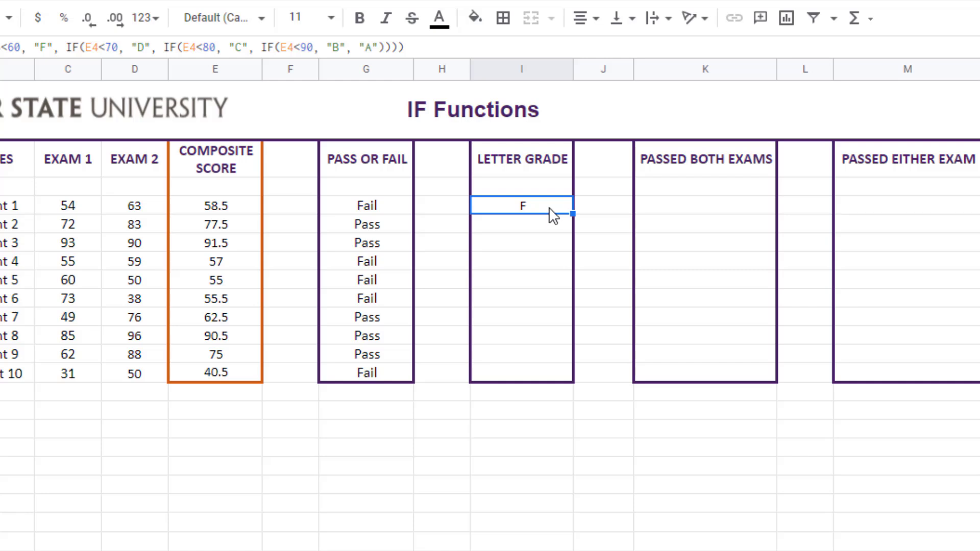
{"action": "left_click_drag", "start_coordinate": [570, 213], "coordinate": [570, 376]}
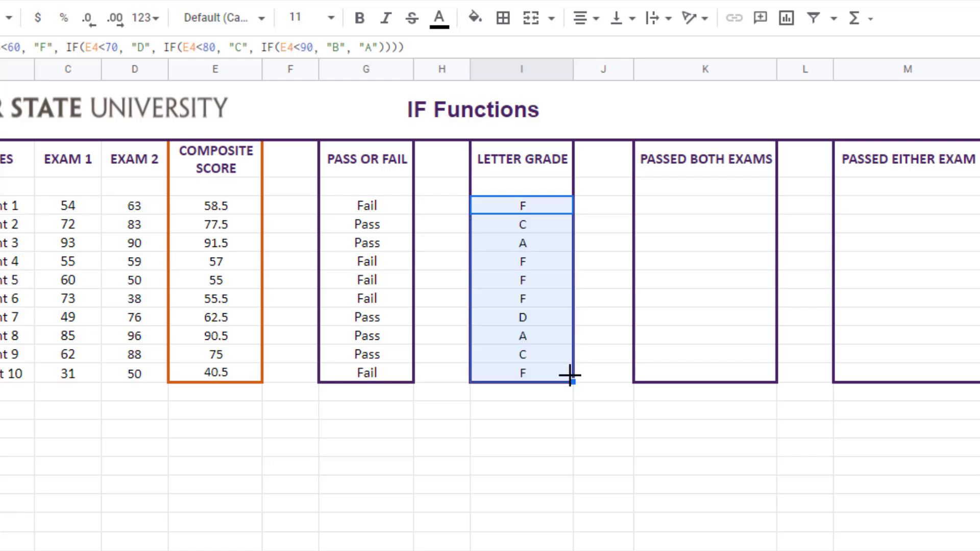
{"action": "left_click", "coordinate": [611, 456]}
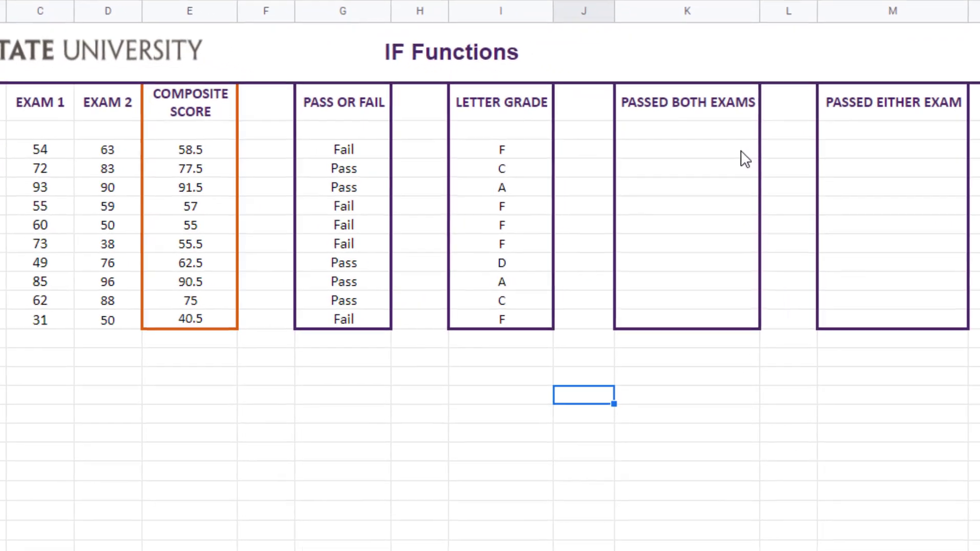
Enter the formula =AND(C4>=60, D4>=60) in K4 to test whether the first student passed both exams
{"action": "left_click", "coordinate": [744, 159]}
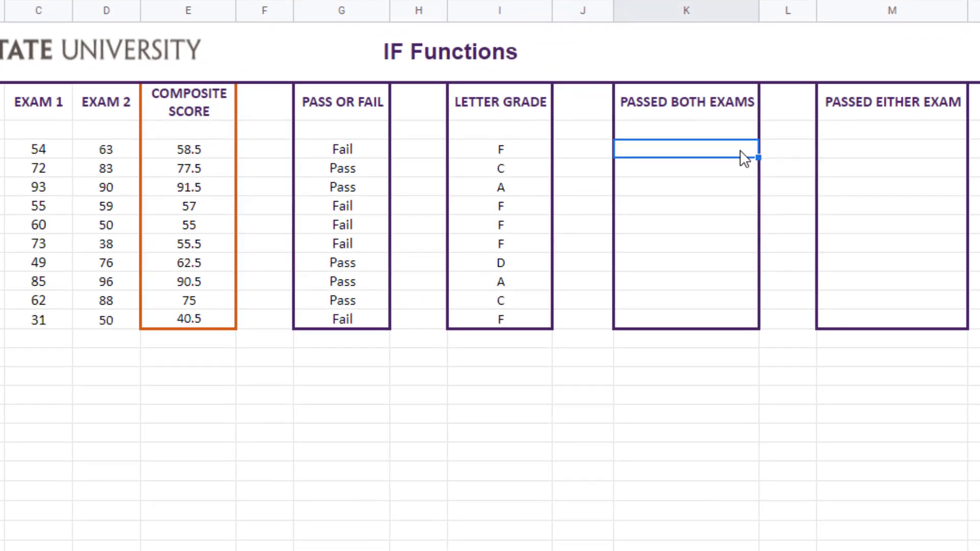
{"action": "type", "text": "="}
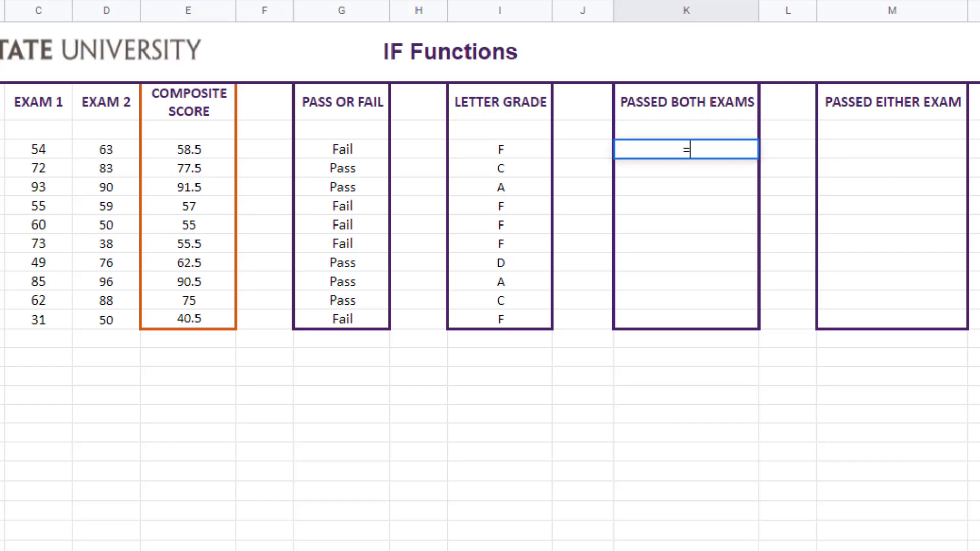
{"action": "type", "text": "AND("}
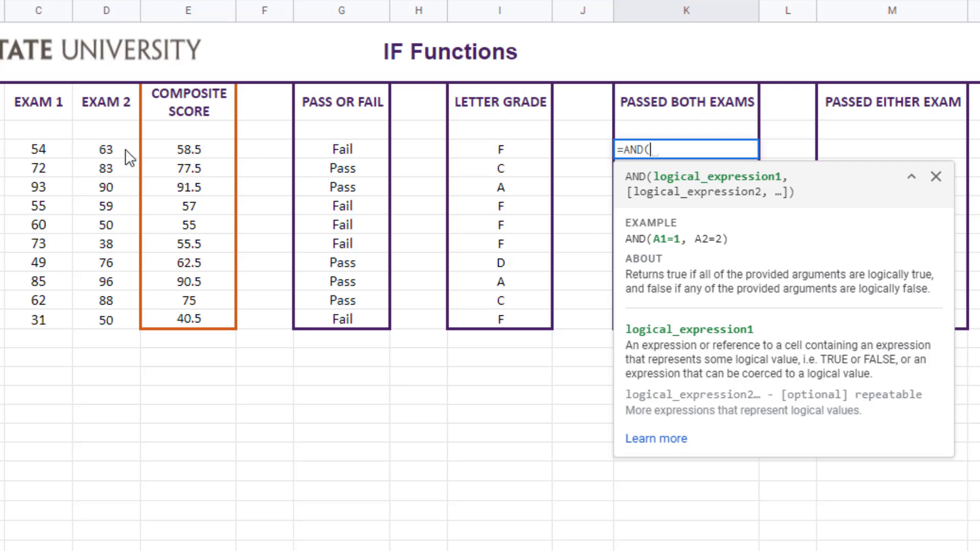
{"action": "left_click", "coordinate": [51, 155]}
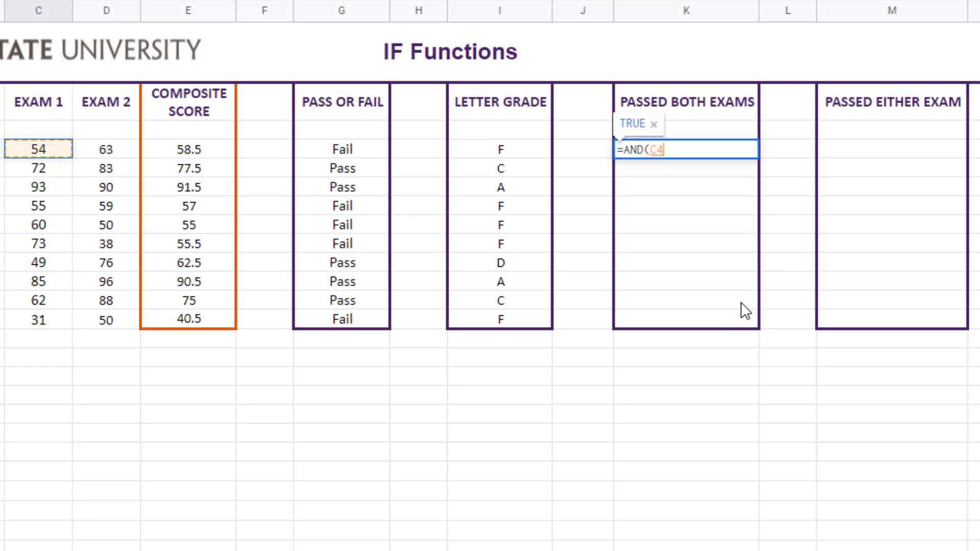
{"action": "type", "text": ">="}
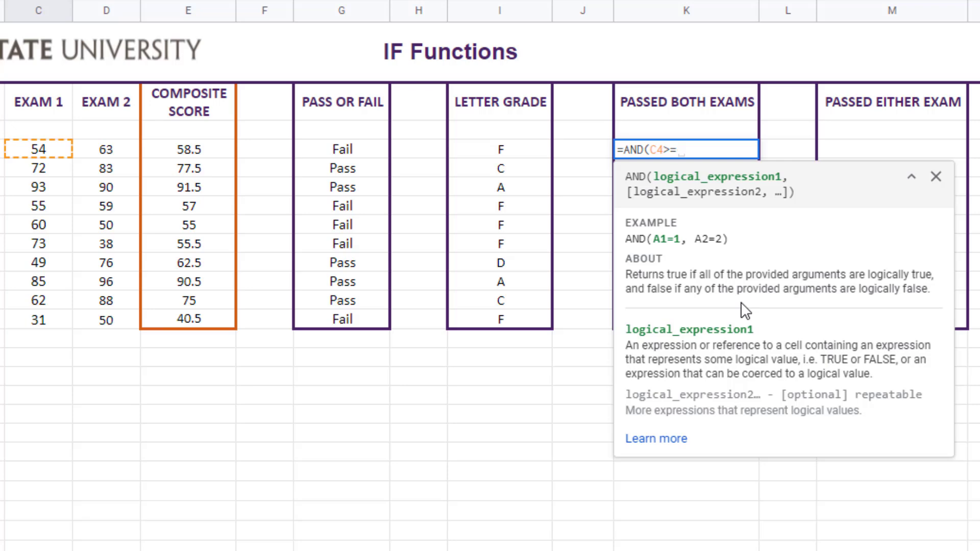
{"action": "type", "text": "60"}
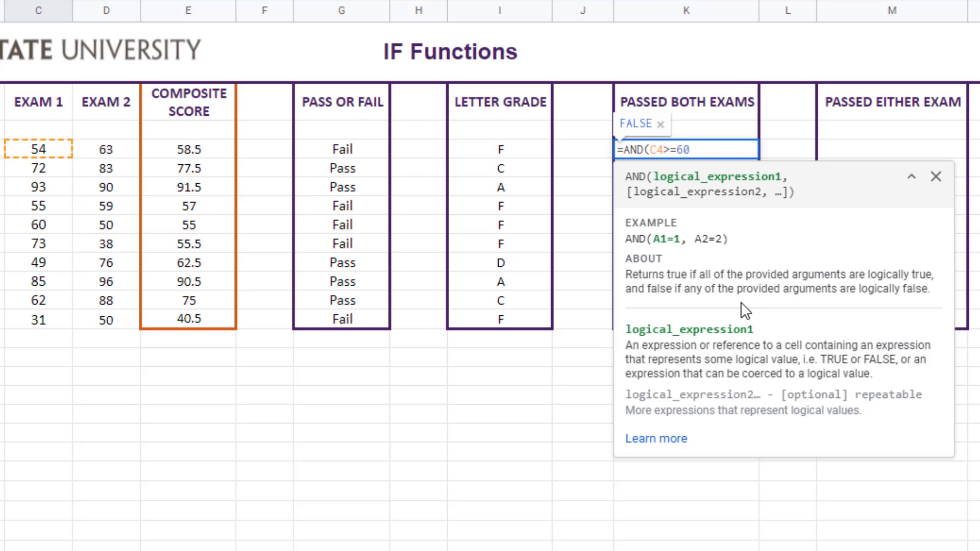
{"action": "type", "text": ","}
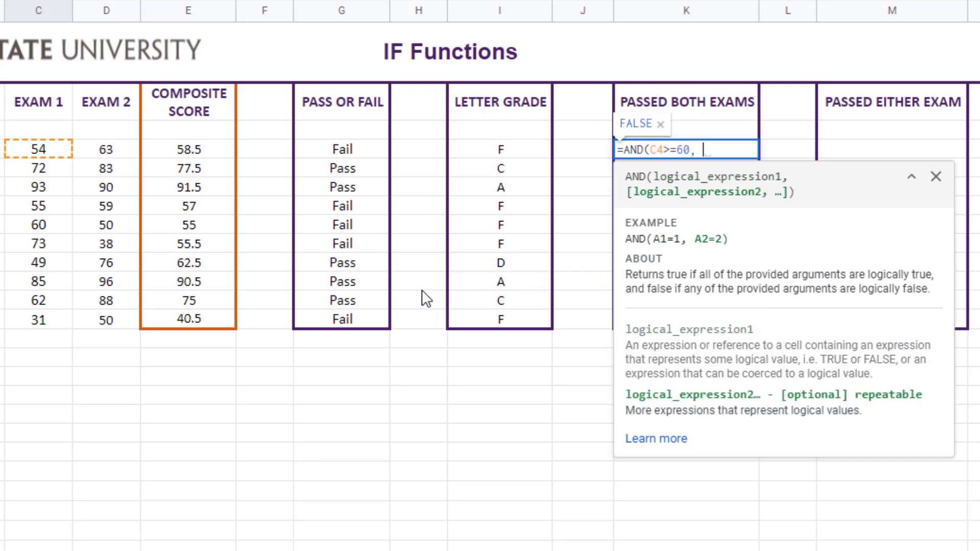
{"action": "left_click", "coordinate": [116, 154]}
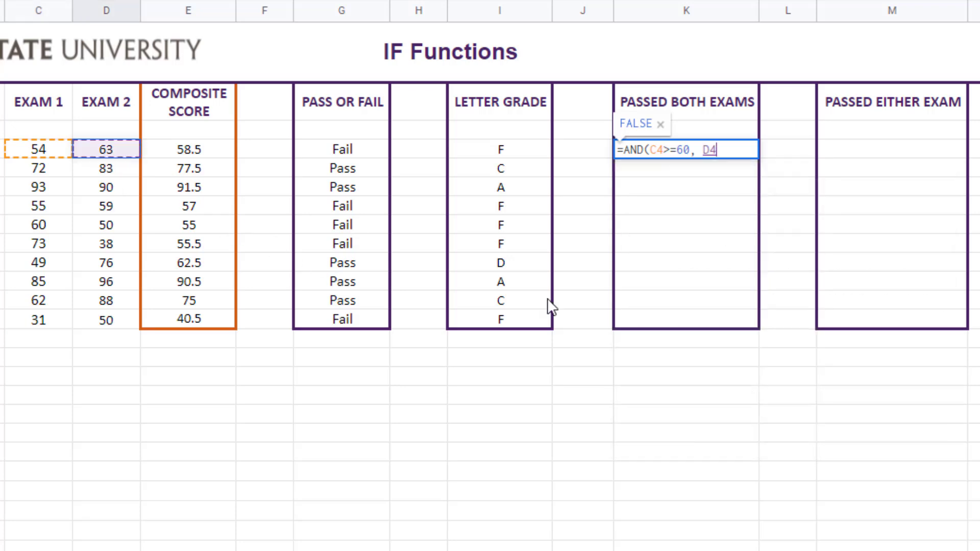
{"action": "type", "text": ">=60"}
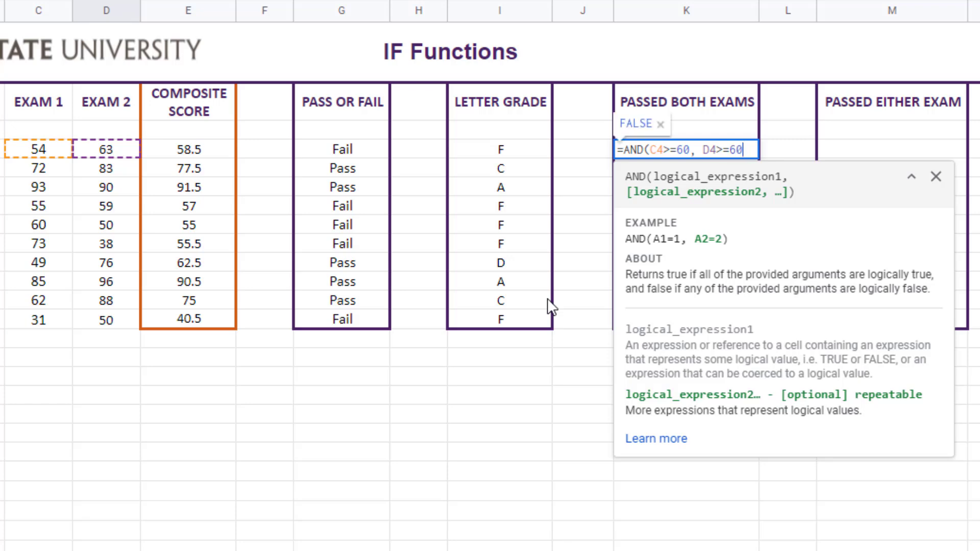
{"action": "type", "text": ")"}
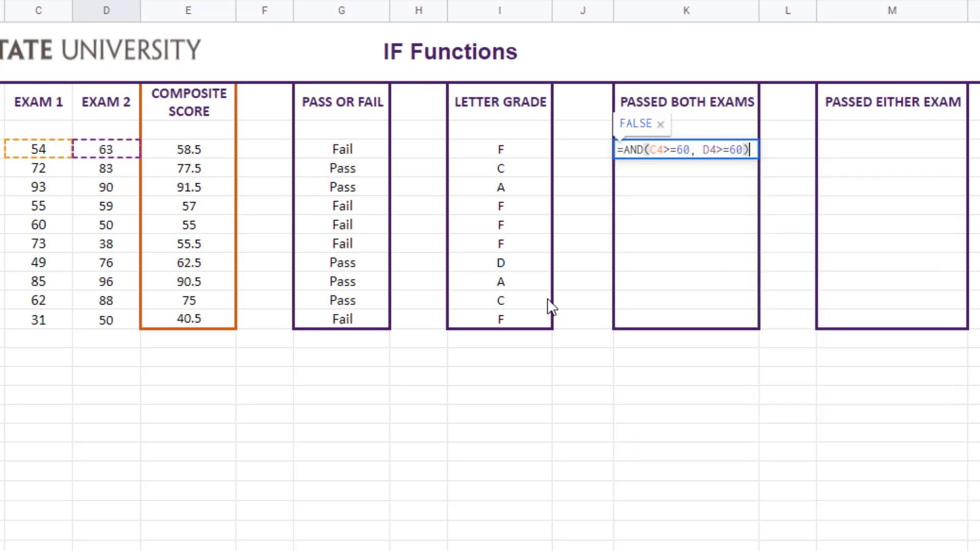
{"action": "key", "text": "Return"}
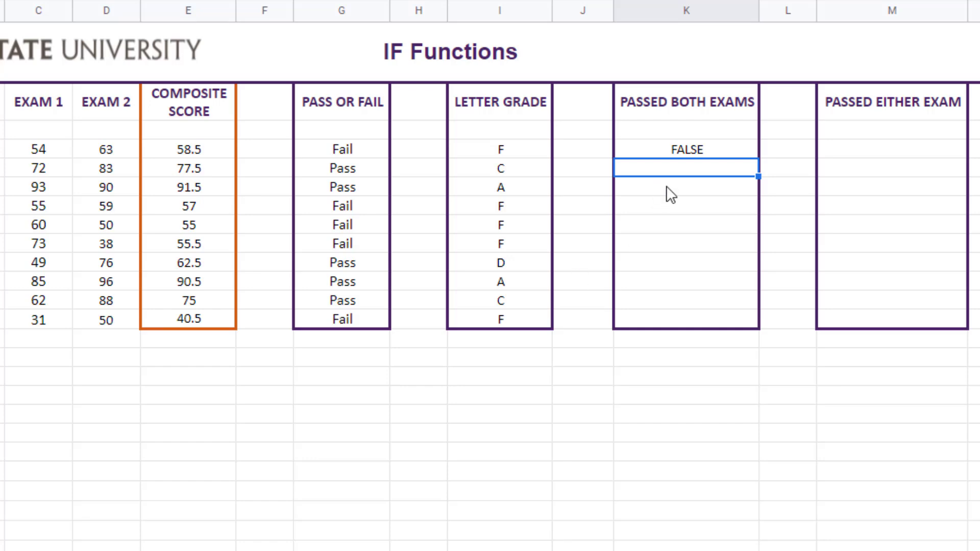
Fill the K4 passed-both-exams formula down through K13 for all ten students
{"action": "left_click", "coordinate": [740, 151]}
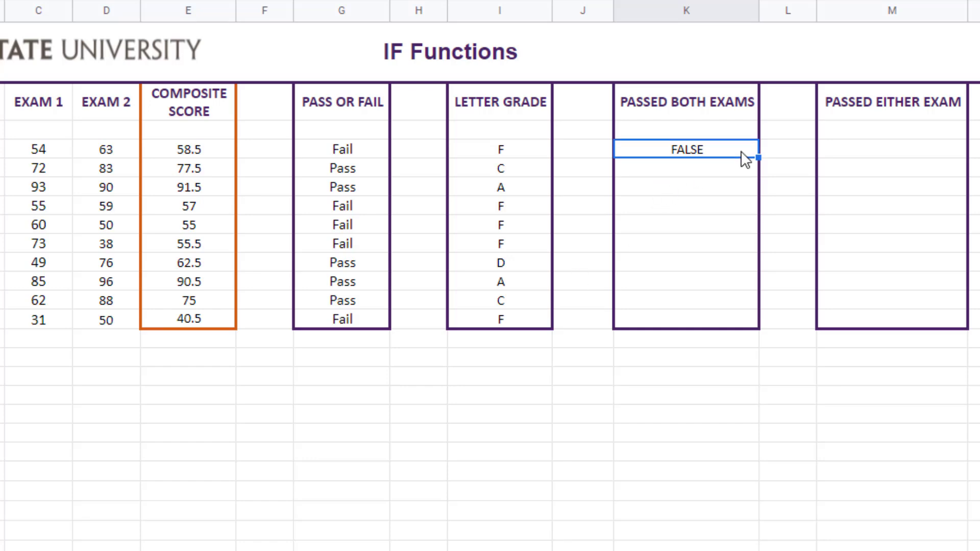
{"action": "left_click_drag", "start_coordinate": [758, 157], "coordinate": [756, 326]}
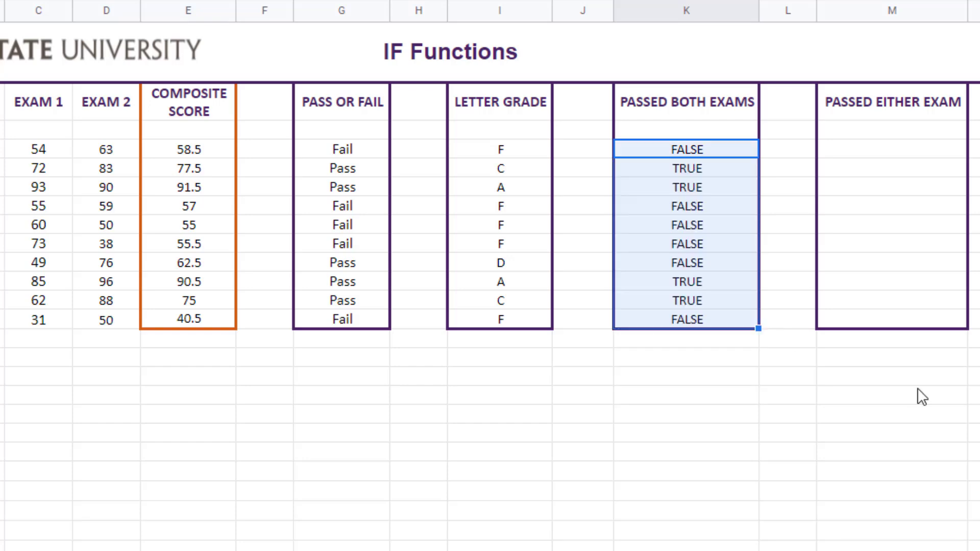
{"action": "left_click", "coordinate": [920, 395]}
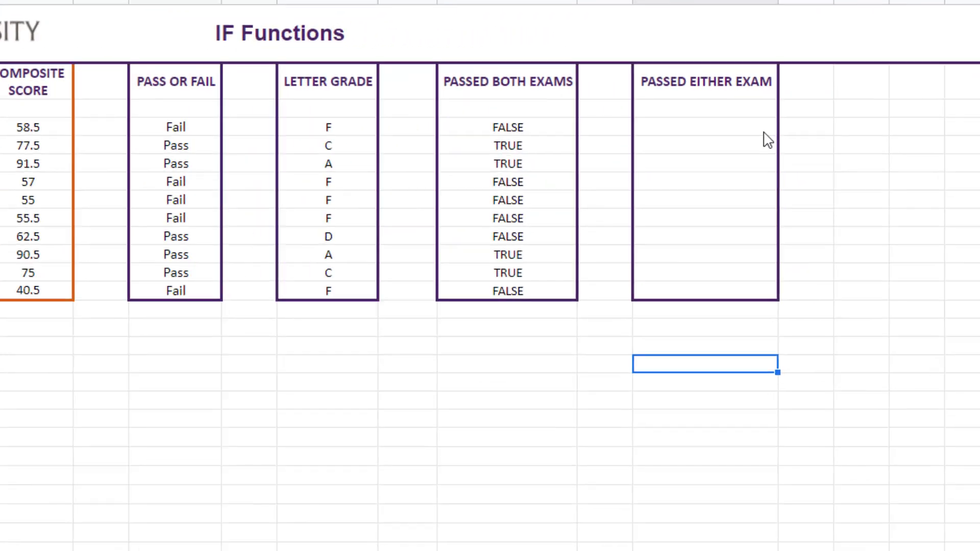
Start a formula in M4 that nests OR inside IF, with C4 beginning the first logical expression
{"action": "left_click", "coordinate": [621, 138]}
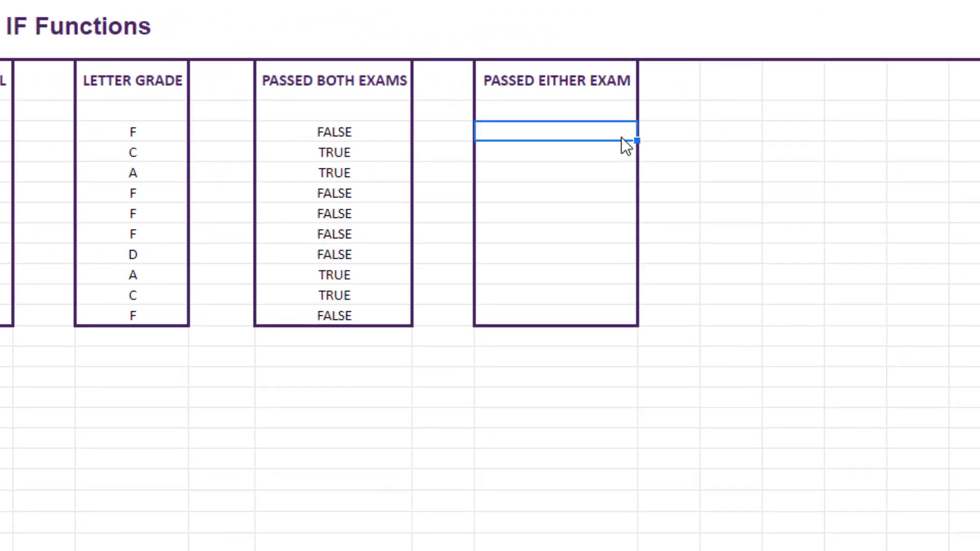
{"action": "type", "text": "="}
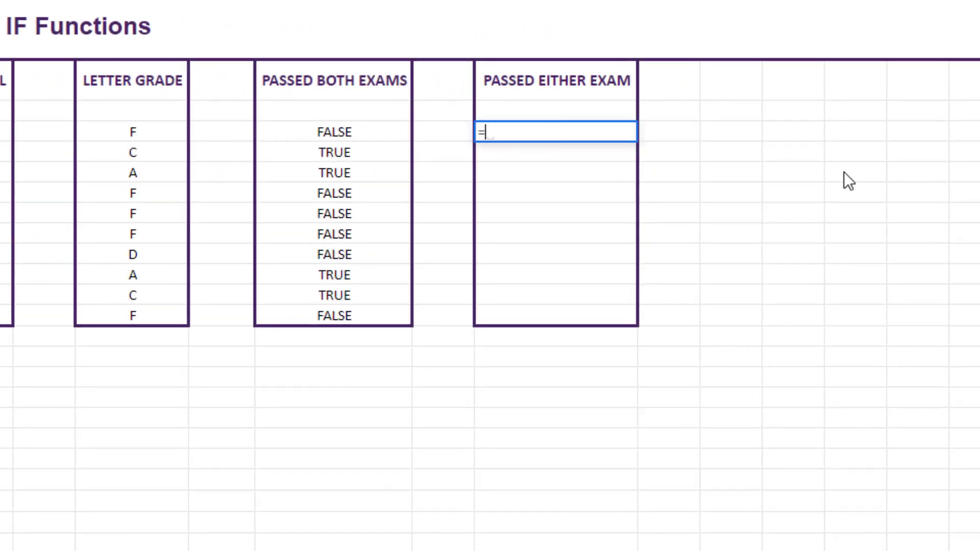
{"action": "type", "text": "IF(OR("}
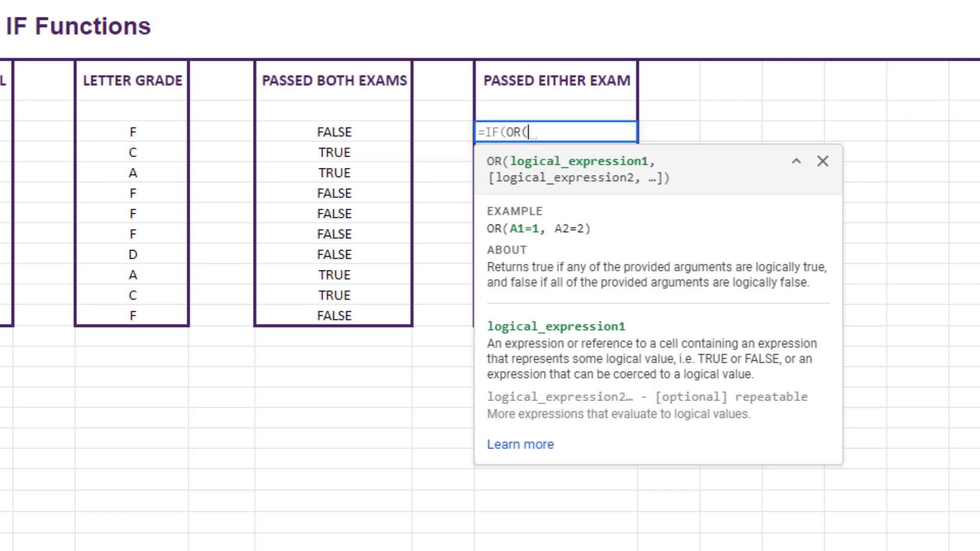
{"action": "type", "text": "C4"}
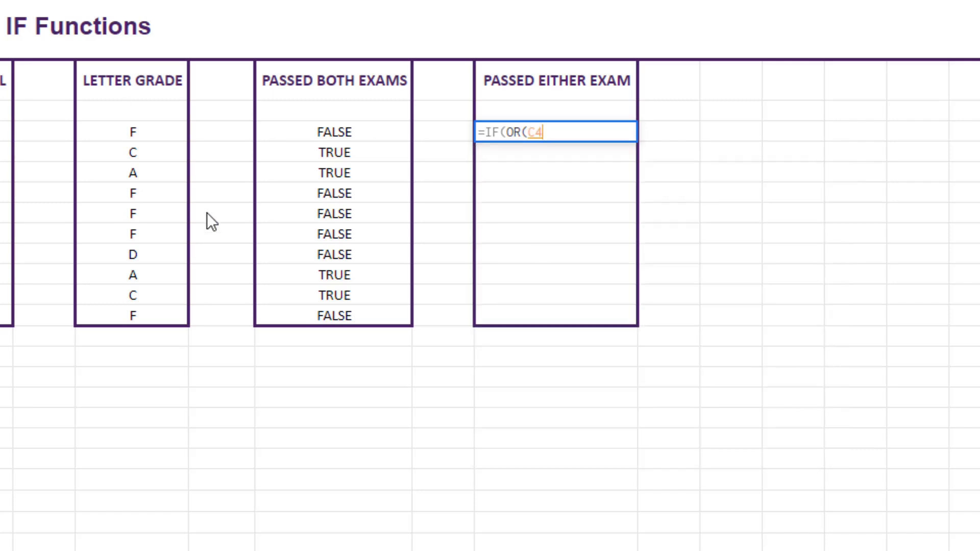